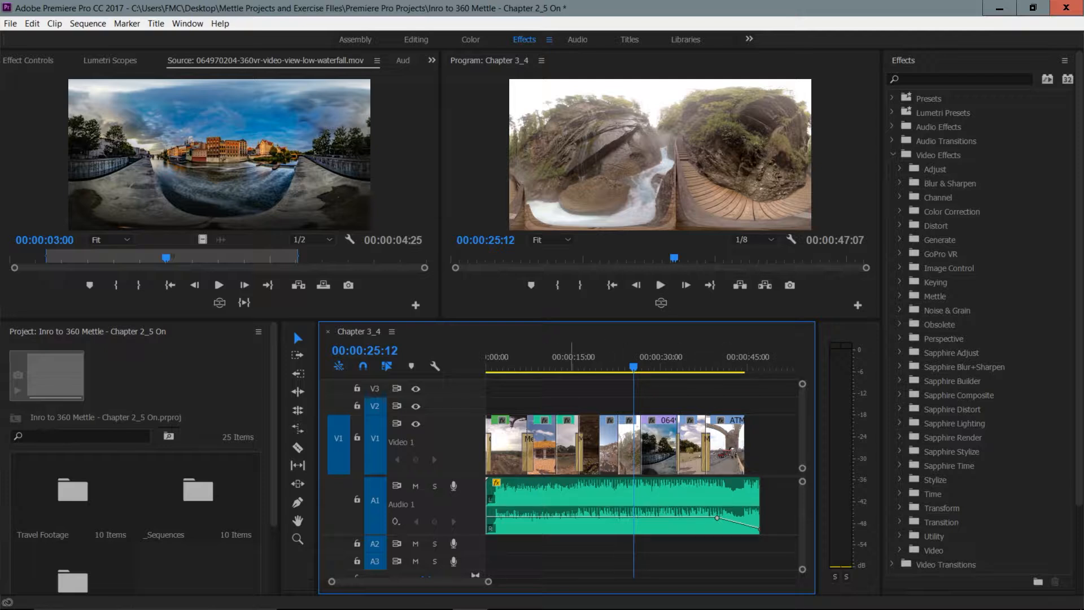
# - Examine the effect settings of the Mettle SkyBox Light Rays transition leading into the London-On-Tower-Bridge clip
pyautogui.click(530, 363)
pyautogui.moveTo(530, 363); pyautogui.dragTo(579, 366)
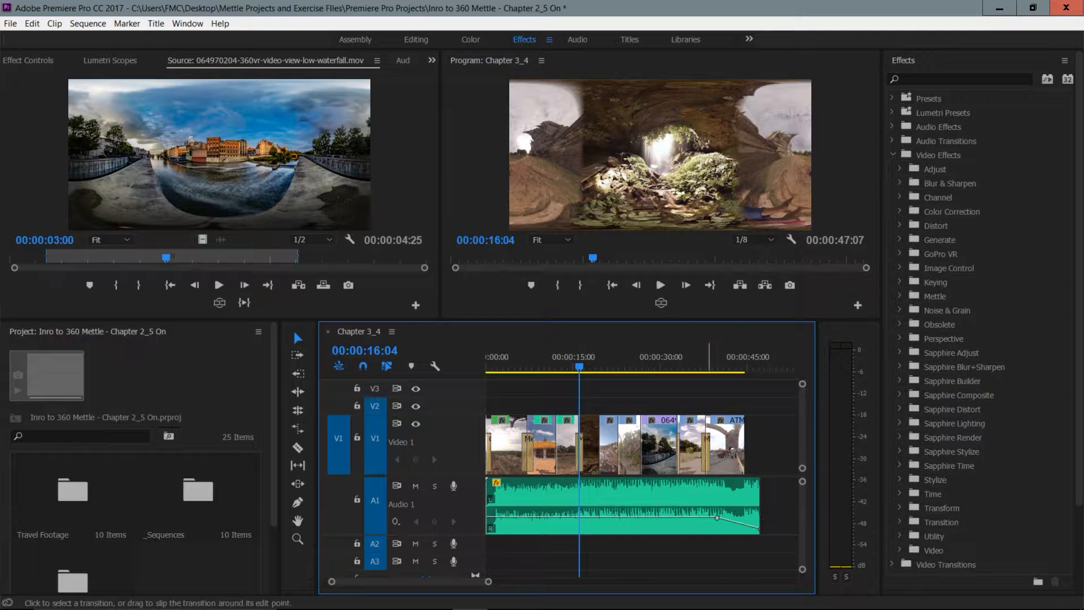
pyautogui.click(704, 362)
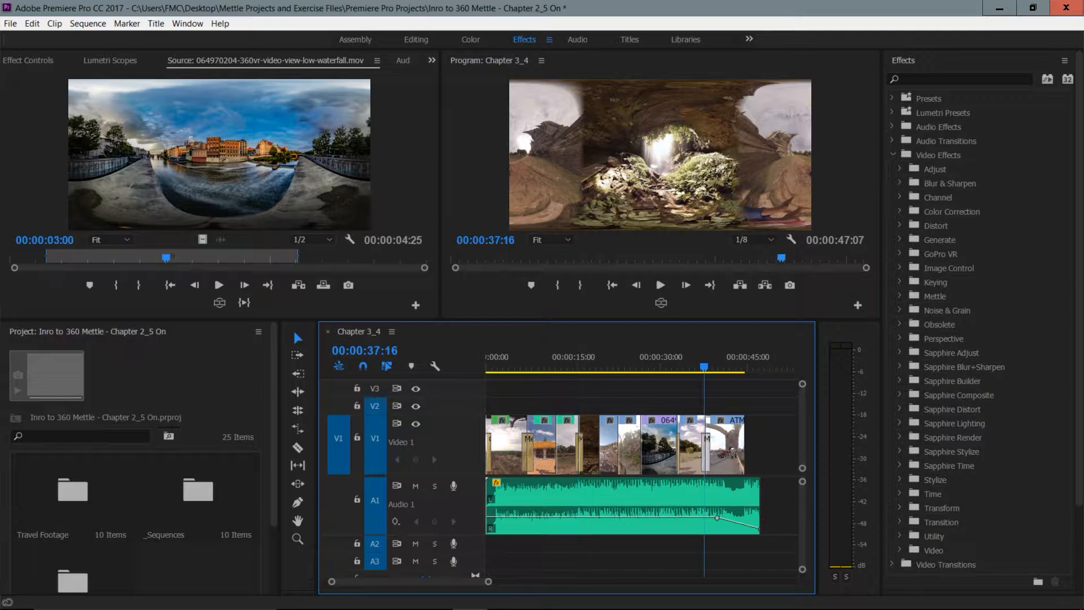
pyautogui.click(28, 60)
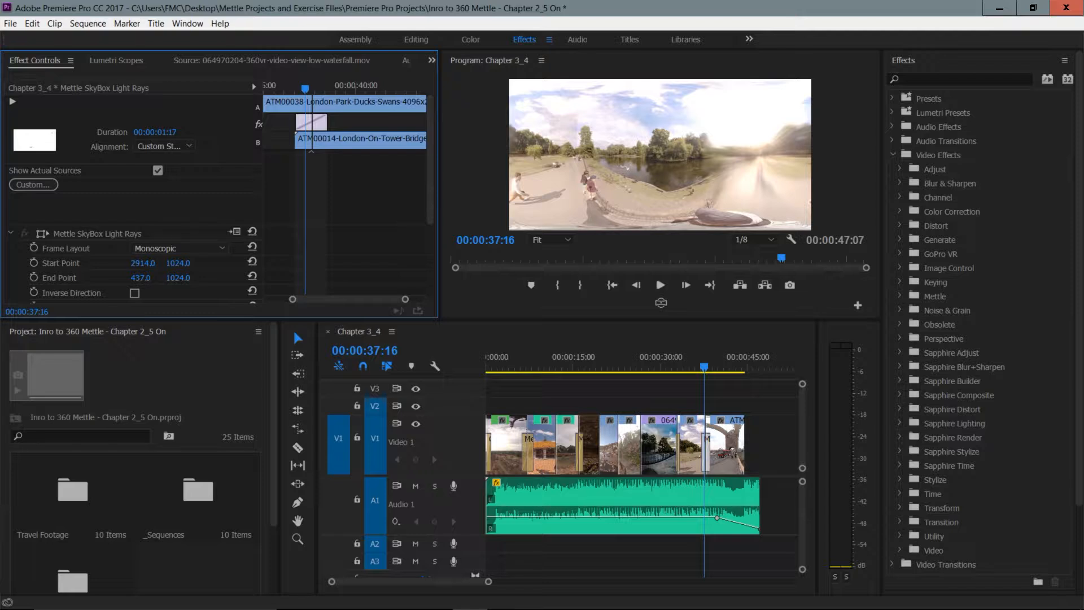
pyautogui.click(688, 397)
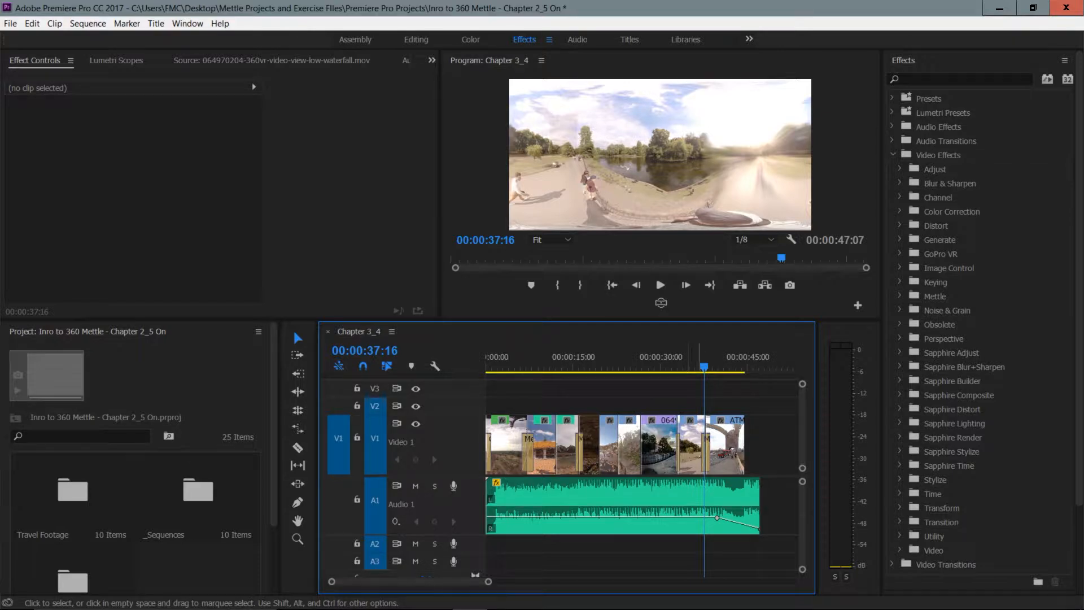
# - Select the London-On-Tower-Bridge clip at 00:00:40:02 and examine its Motion and Opacity properties
pyautogui.click(719, 361)
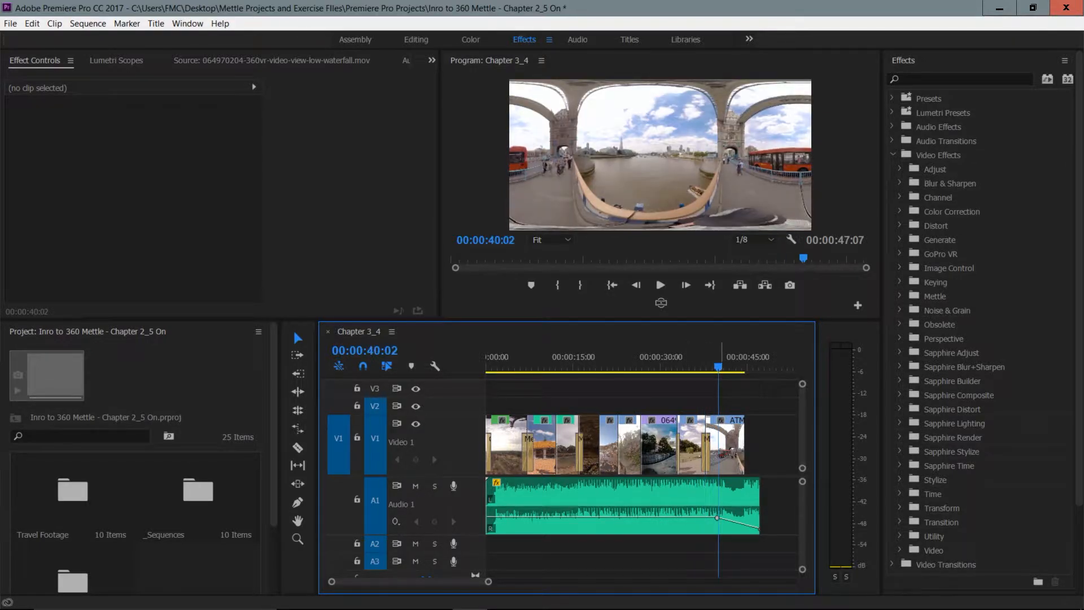
pyautogui.click(721, 450)
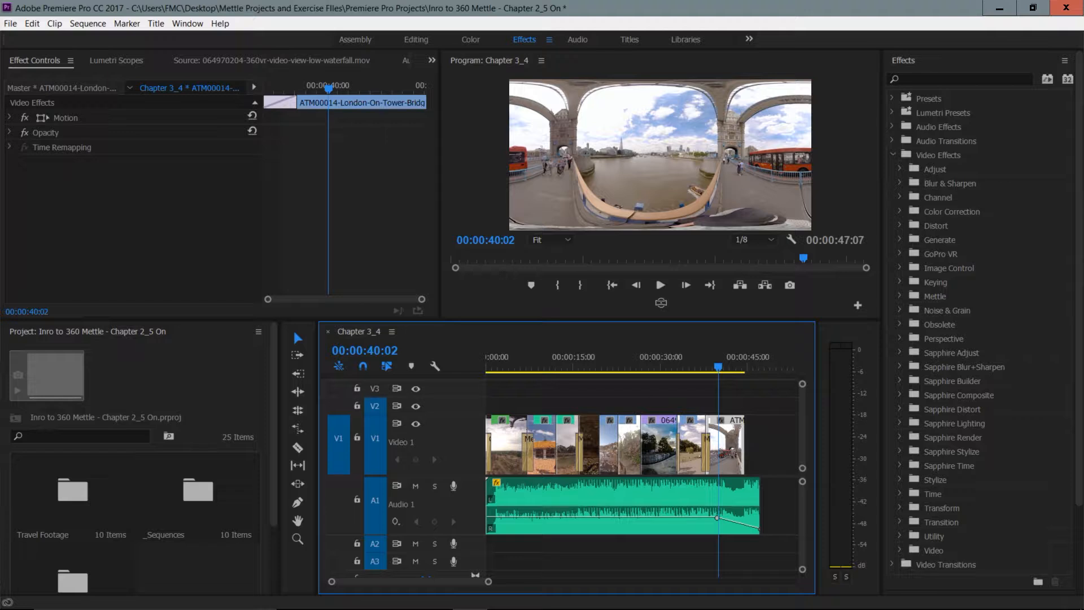
pyautogui.click(66, 118)
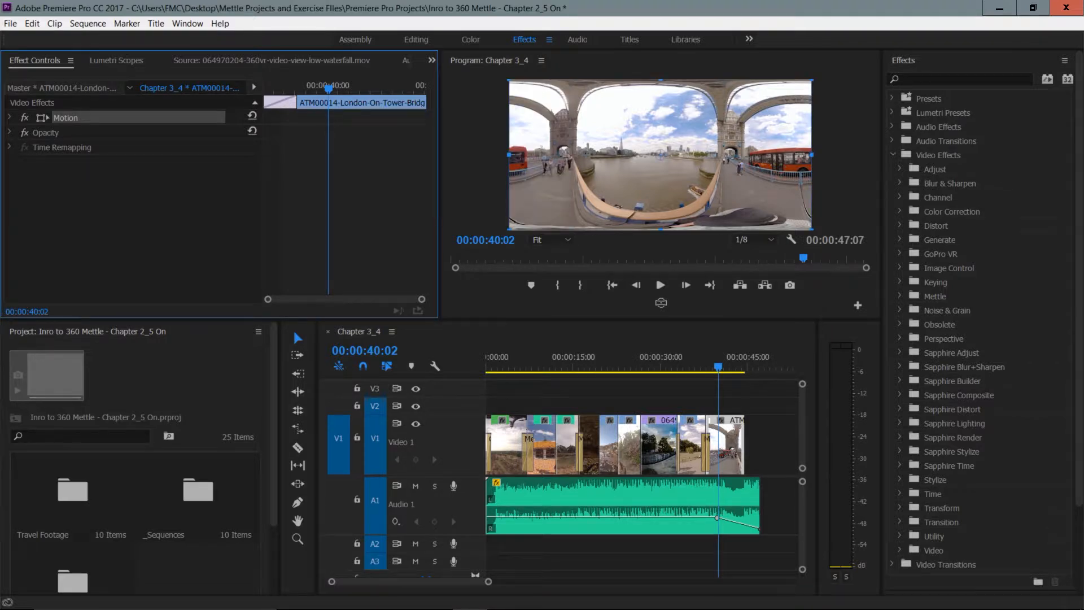
pyautogui.click(9, 117)
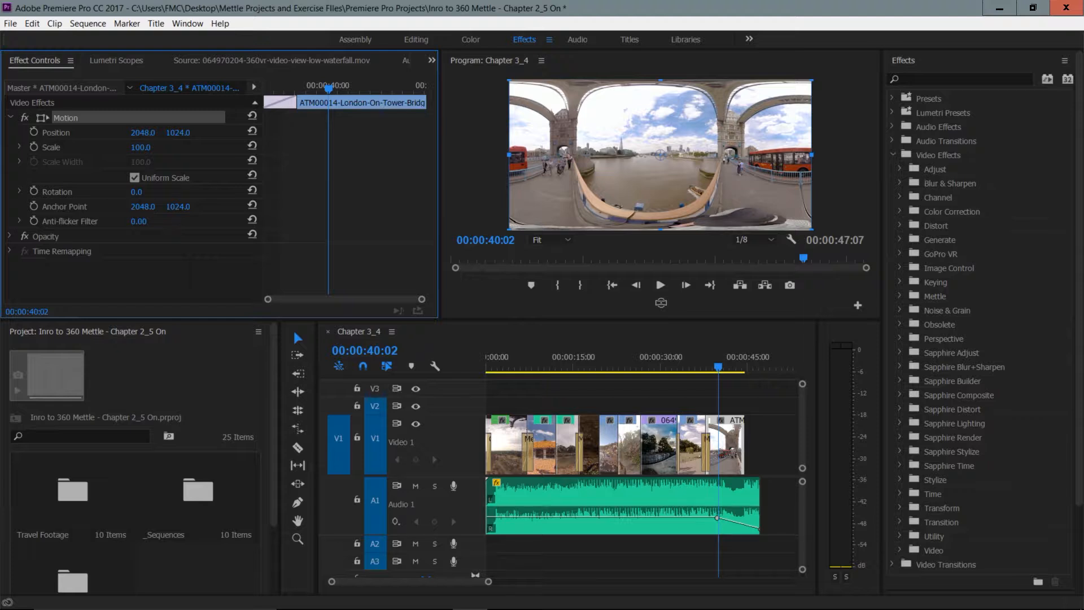
pyautogui.click(9, 117)
pyautogui.click(9, 132)
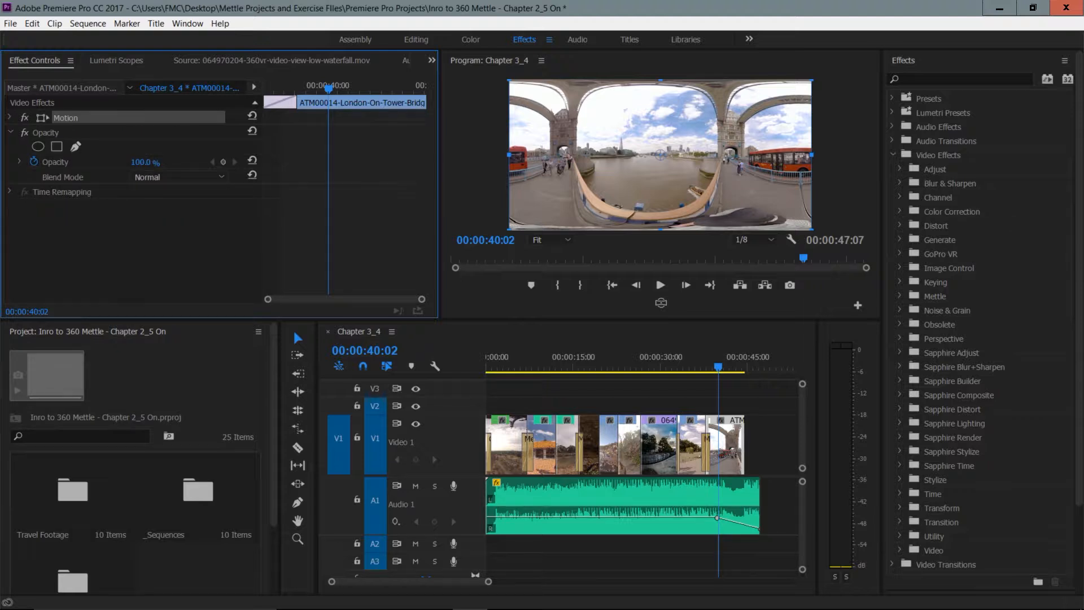
pyautogui.click(10, 132)
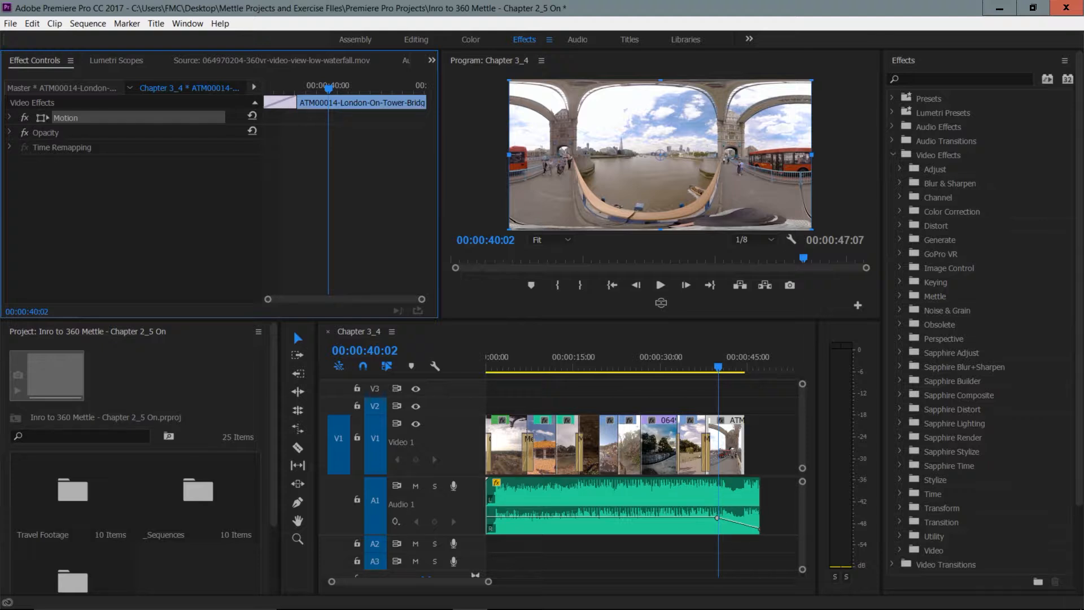
# - Apply the Lumetri Color effect from the Color Correction group to the London-On-Tower-Bridge clip
pyautogui.click(900, 211)
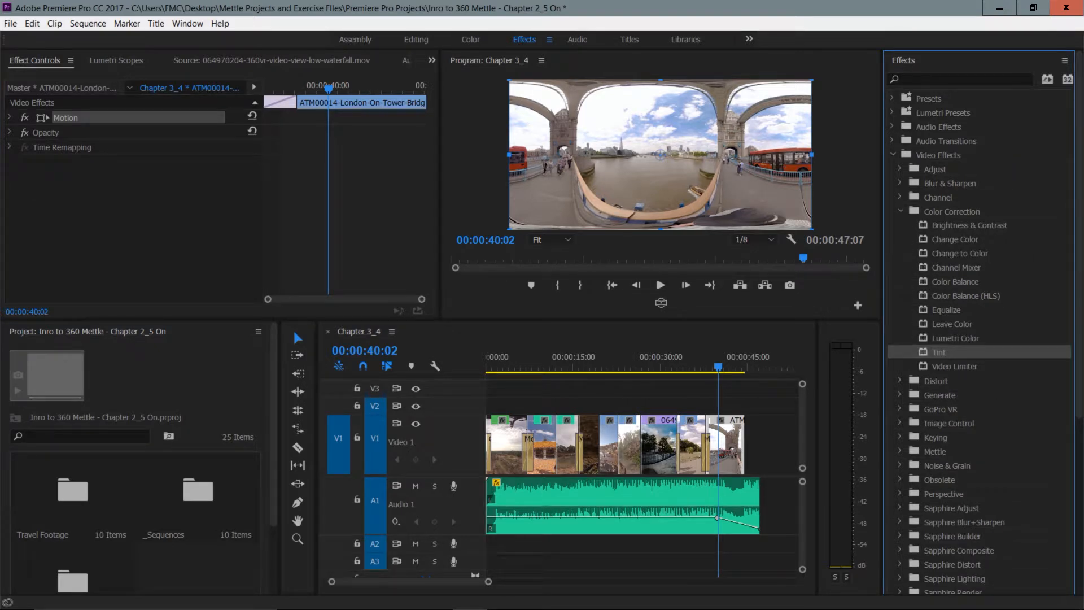
pyautogui.click(957, 338)
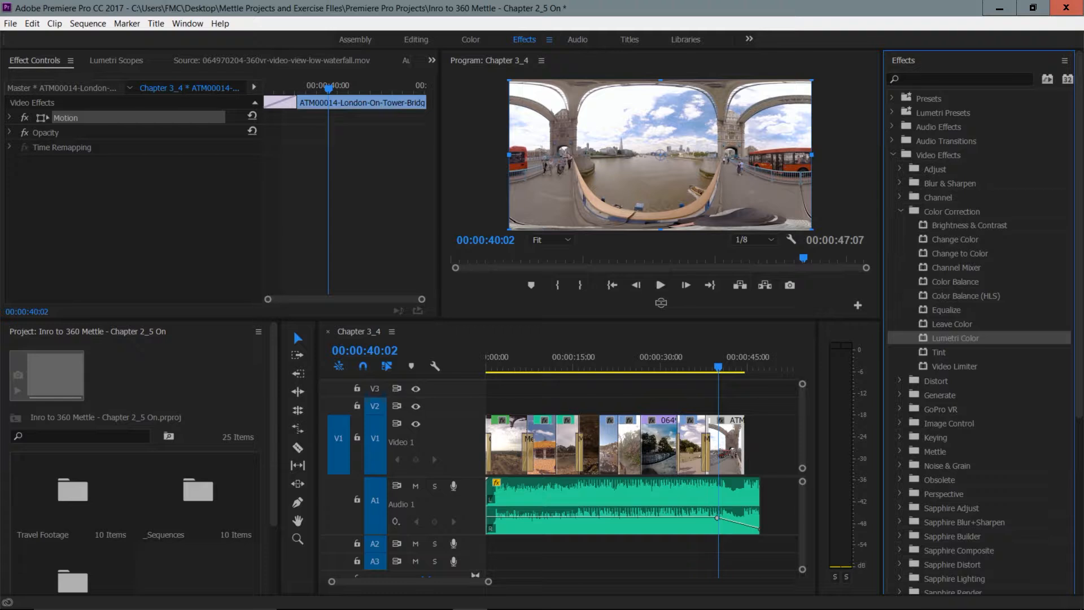
pyautogui.moveTo(956, 338); pyautogui.dragTo(731, 444)
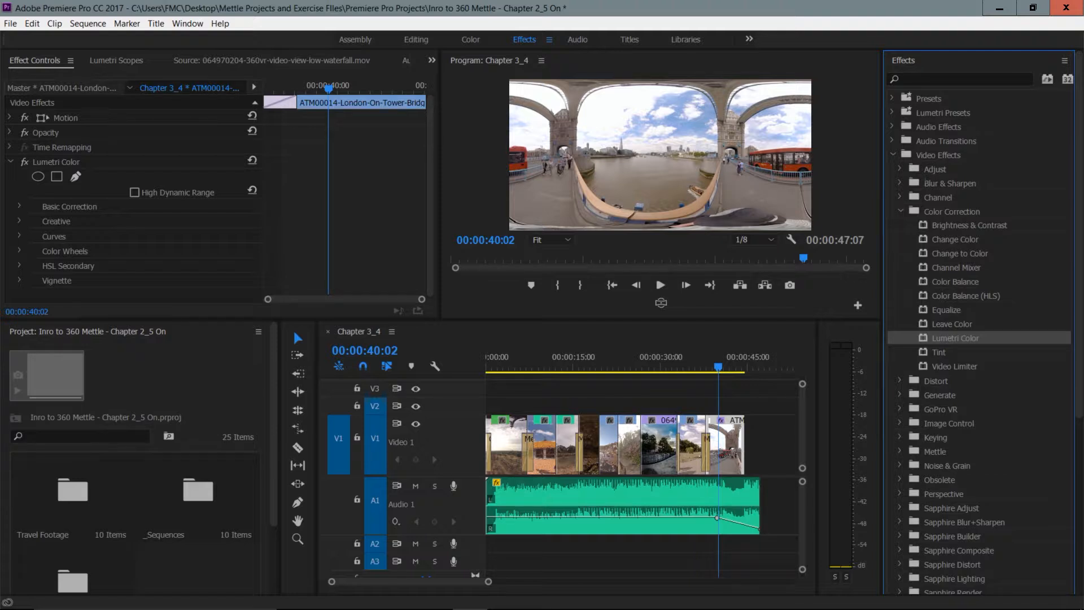
# - Try the SL BLUE ICE look in Lumetri Color's Creative settings and replace it with SL BLUE STEEL
pyautogui.click(269, 83)
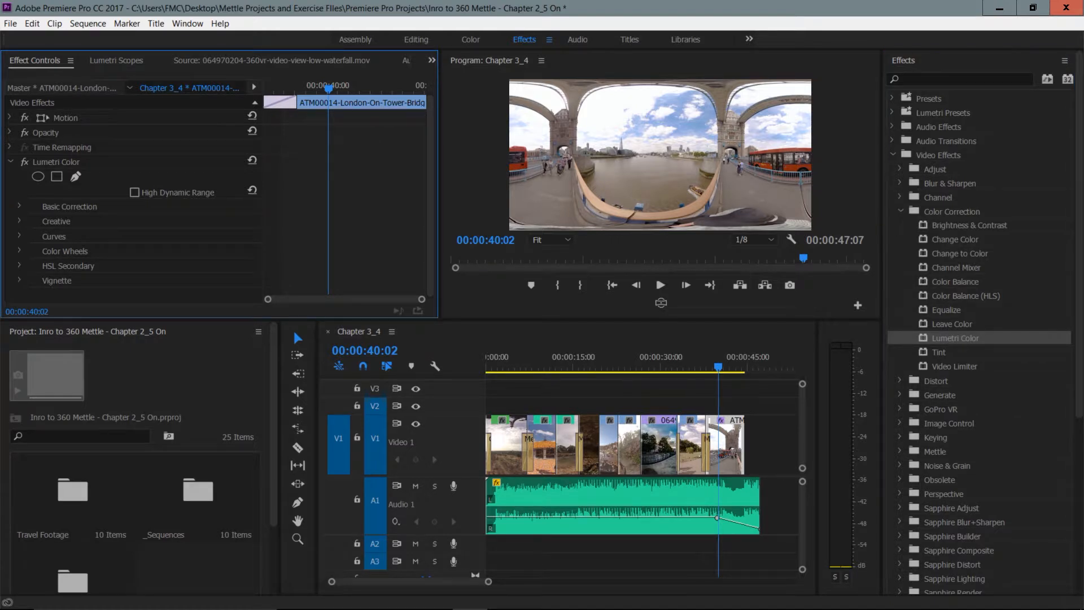
pyautogui.click(19, 221)
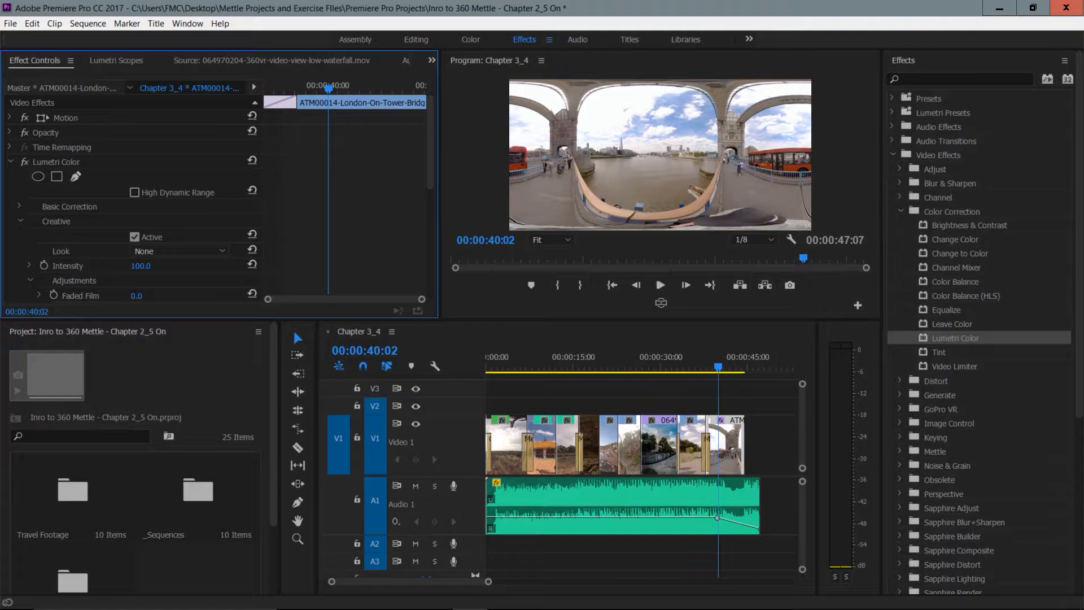
pyautogui.click(178, 251)
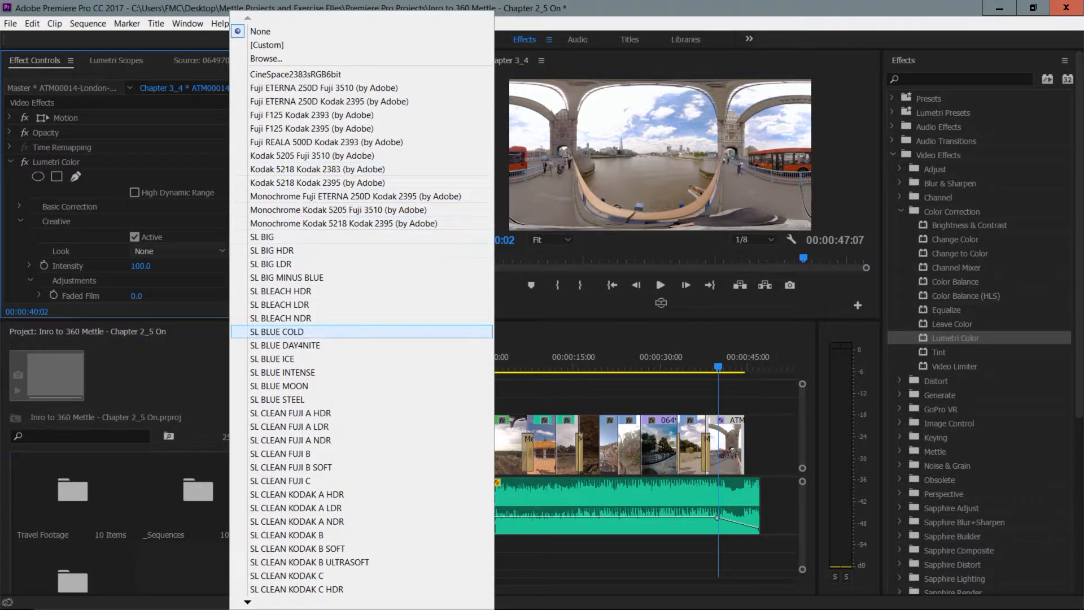
pyautogui.press('Escape')
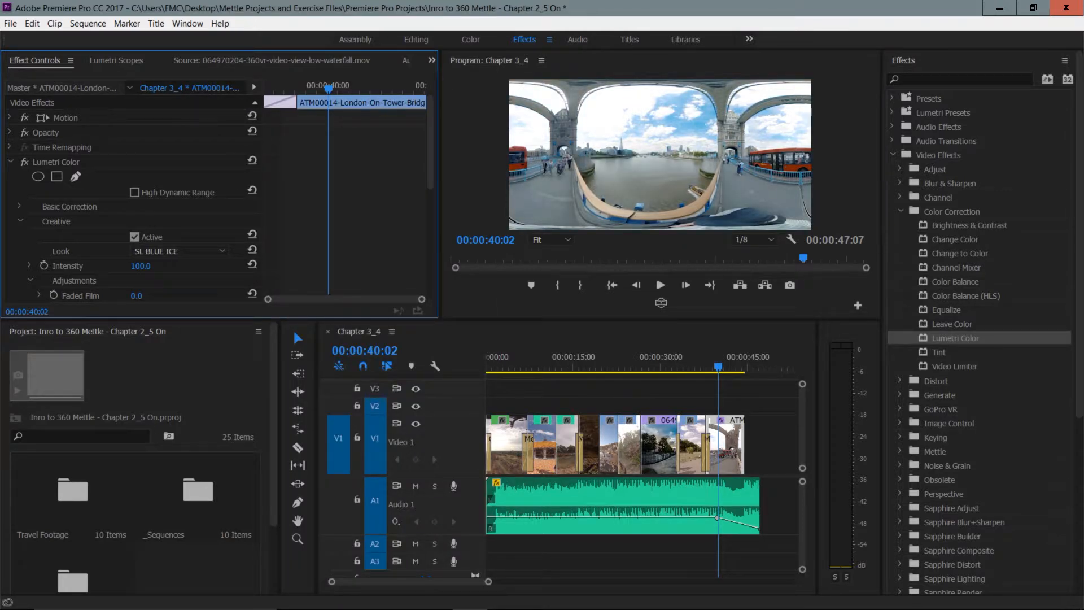
pyautogui.click(178, 251)
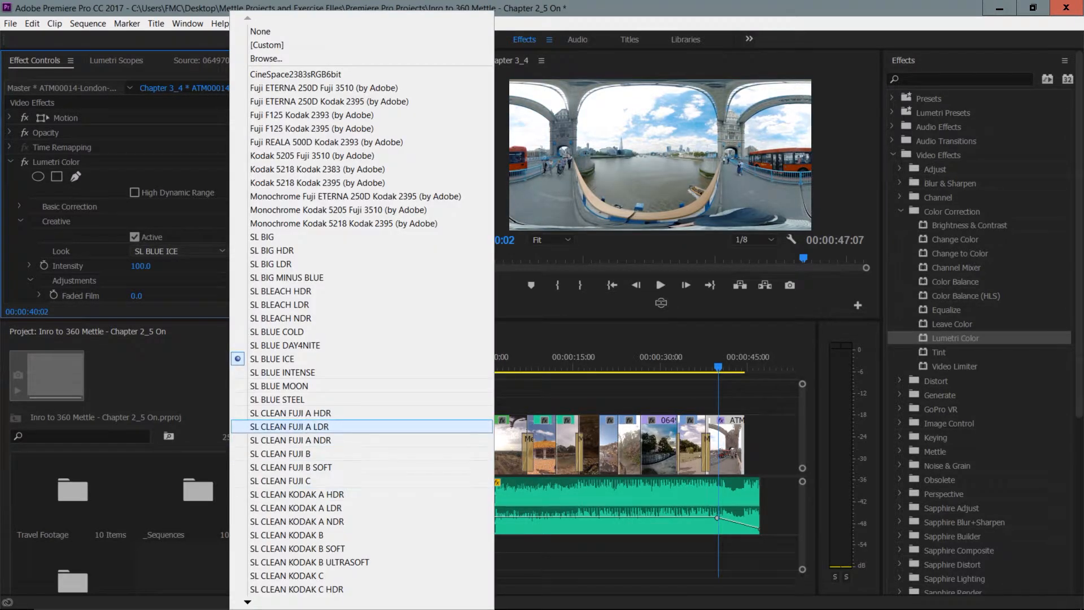
pyautogui.click(282, 399)
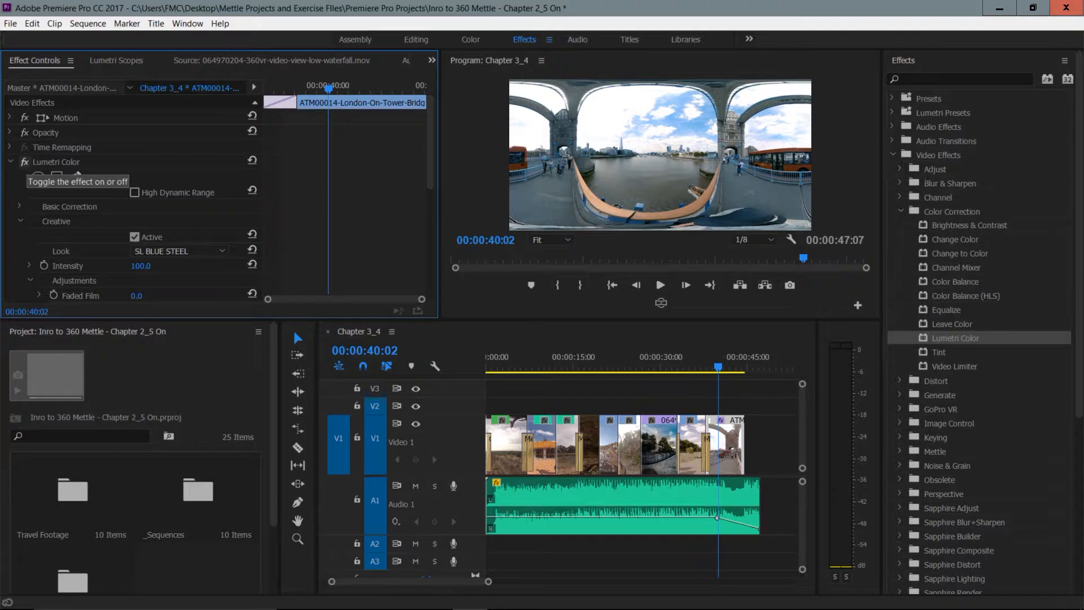
# - Compare the clip with Lumetri Color off and on, and delete the effect from the clip
pyautogui.click(25, 163)
pyautogui.click(24, 162)
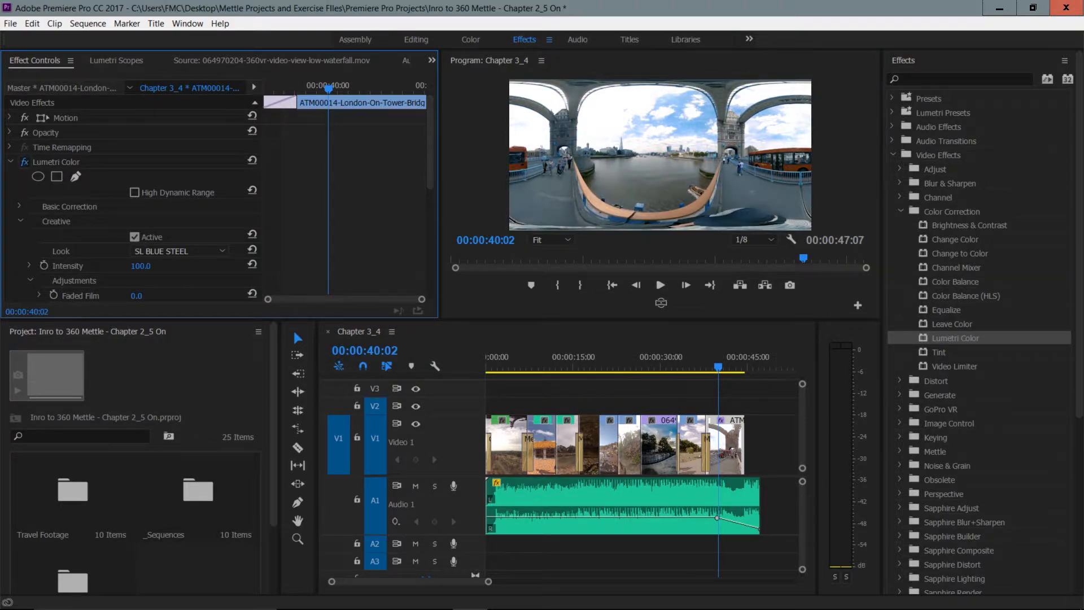
pyautogui.click(24, 163)
pyautogui.click(24, 163)
pyautogui.click(57, 162)
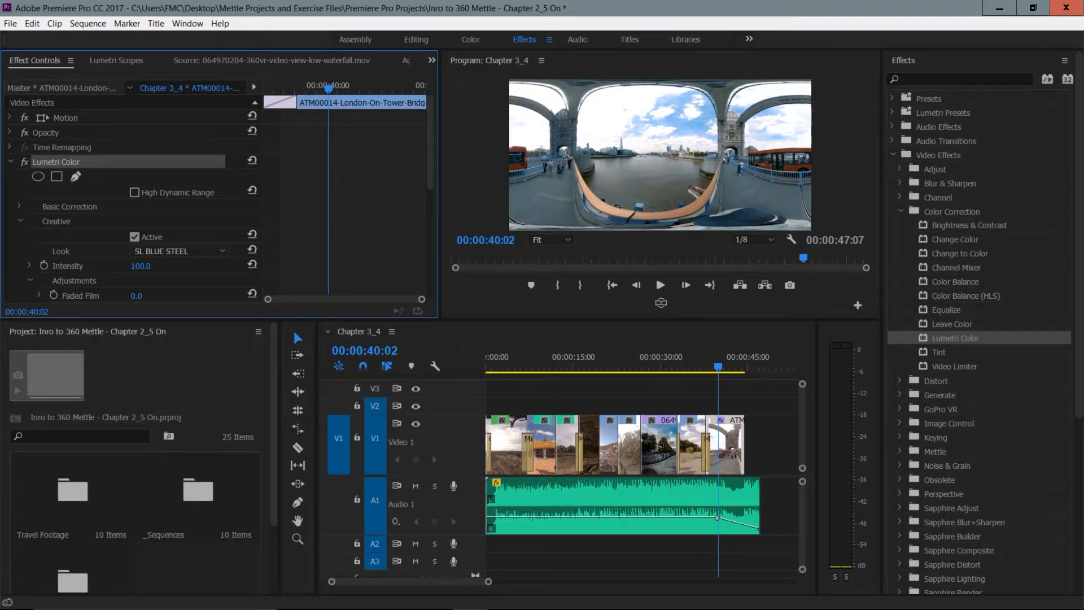
pyautogui.press('Delete')
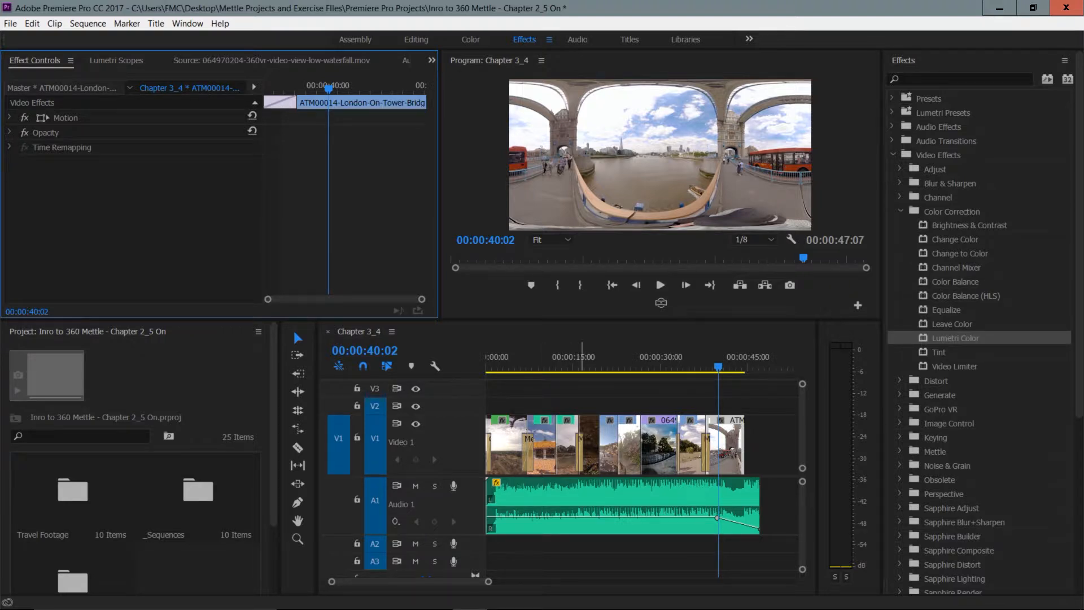
# - Apply the Tint effect to the three adjacent clips from Pebbly-Beach-Headland through the 064970204 waterfall clip
pyautogui.moveTo(603, 402); pyautogui.dragTo(673, 449)
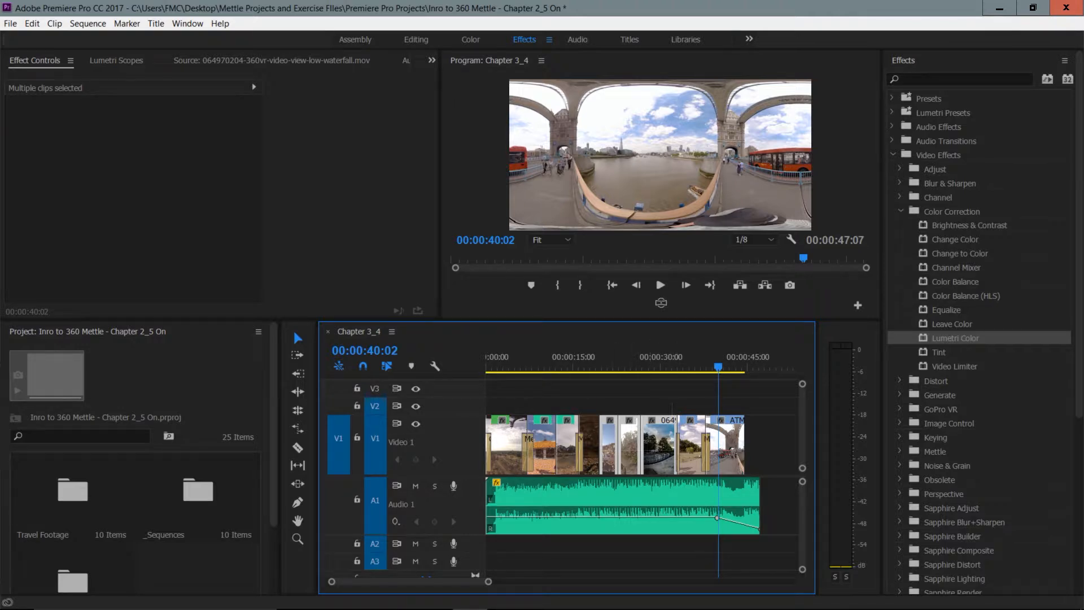
pyautogui.click(939, 352)
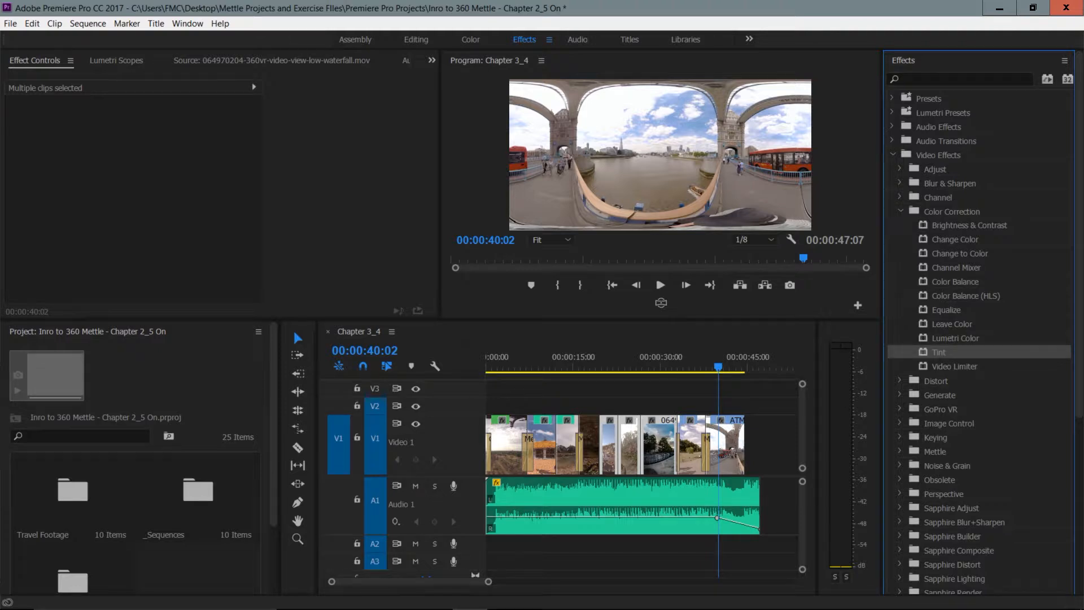
pyautogui.moveTo(939, 353); pyautogui.dragTo(668, 443)
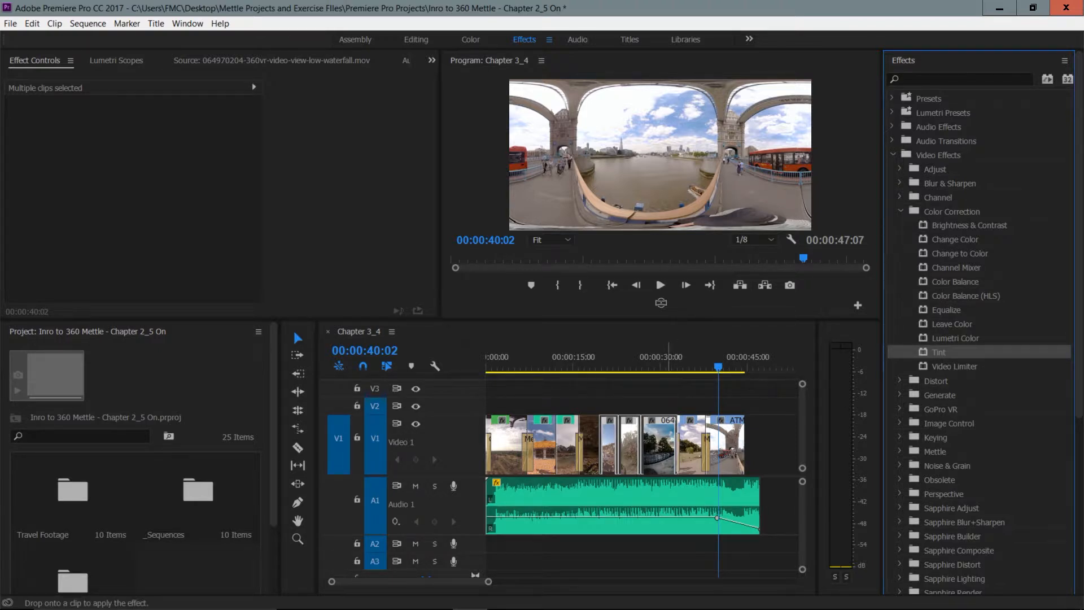
pyautogui.moveTo(669, 443); pyautogui.dragTo(668, 443)
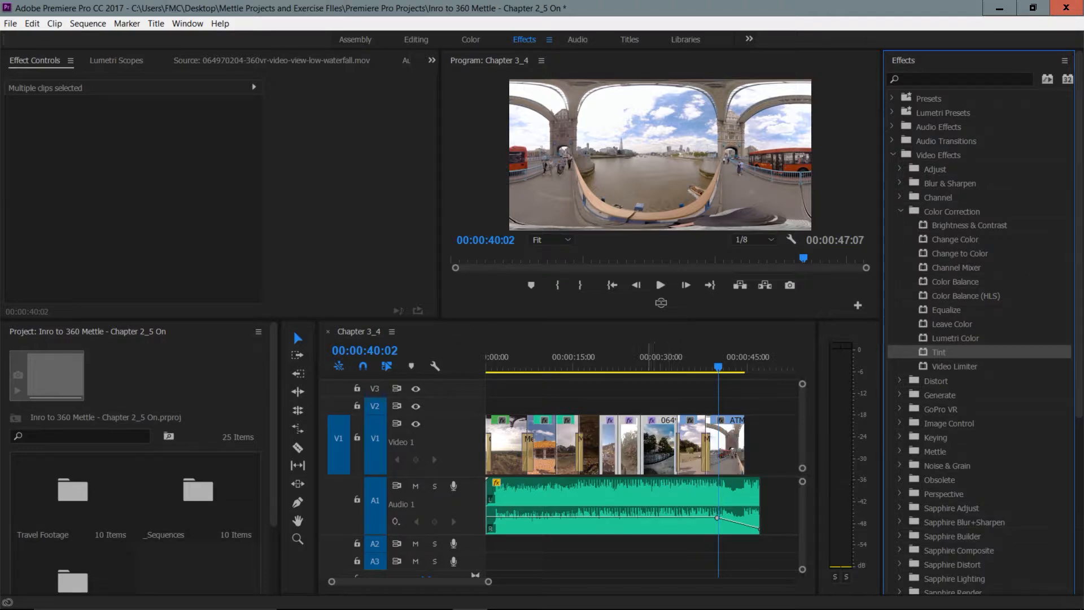
# - Preview the tinted clips at several timeline positions and examine the Tint settings of the Pebbly-Beach-Headland clip
pyautogui.click(661, 359)
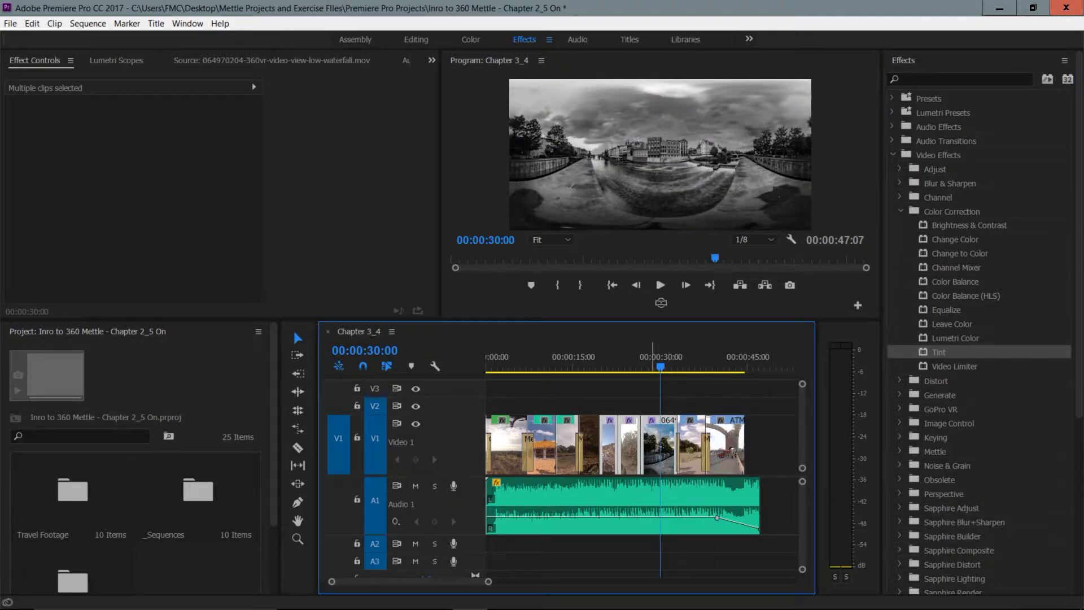
pyautogui.click(631, 360)
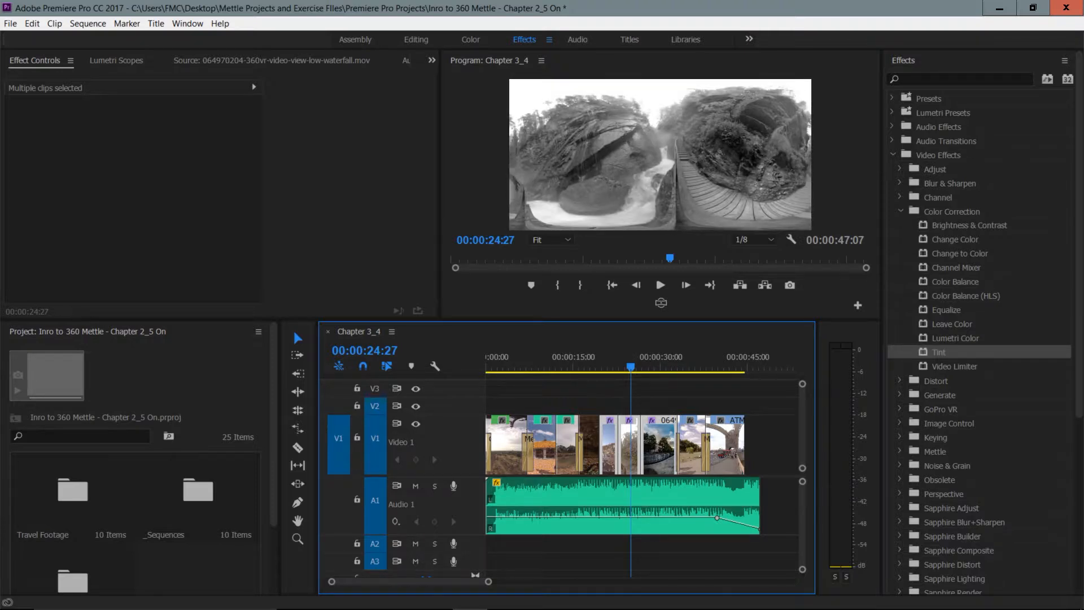
pyautogui.click(622, 396)
pyautogui.click(605, 360)
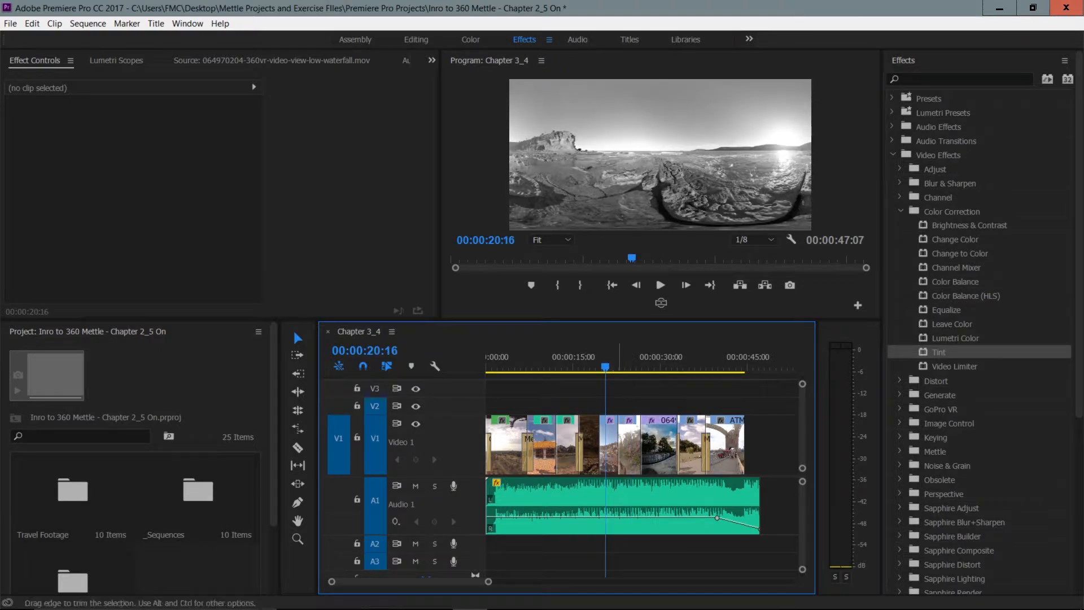
pyautogui.click(610, 446)
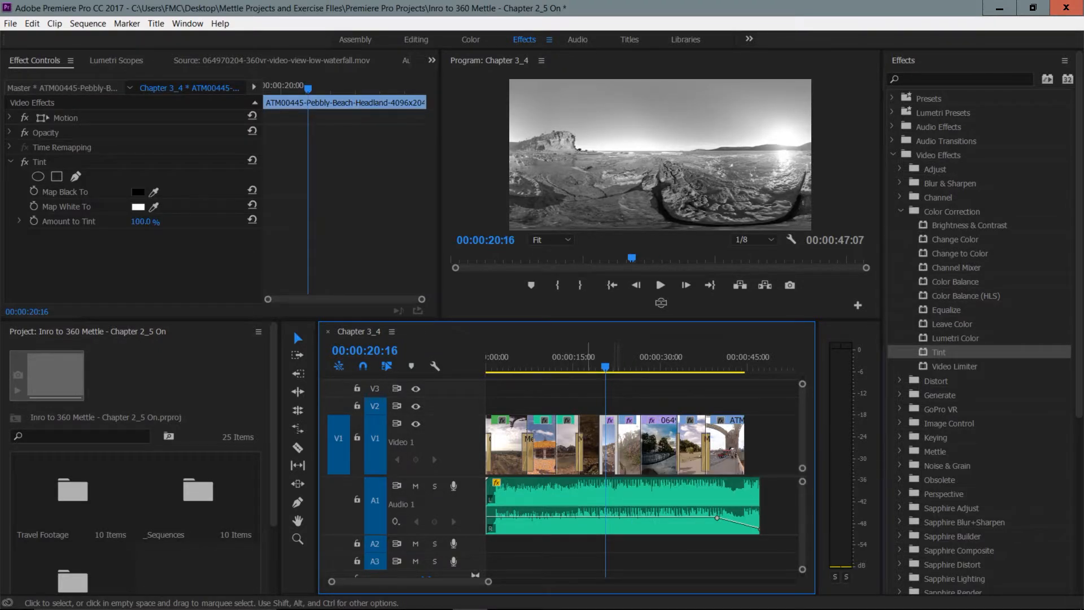
pyautogui.click(68, 162)
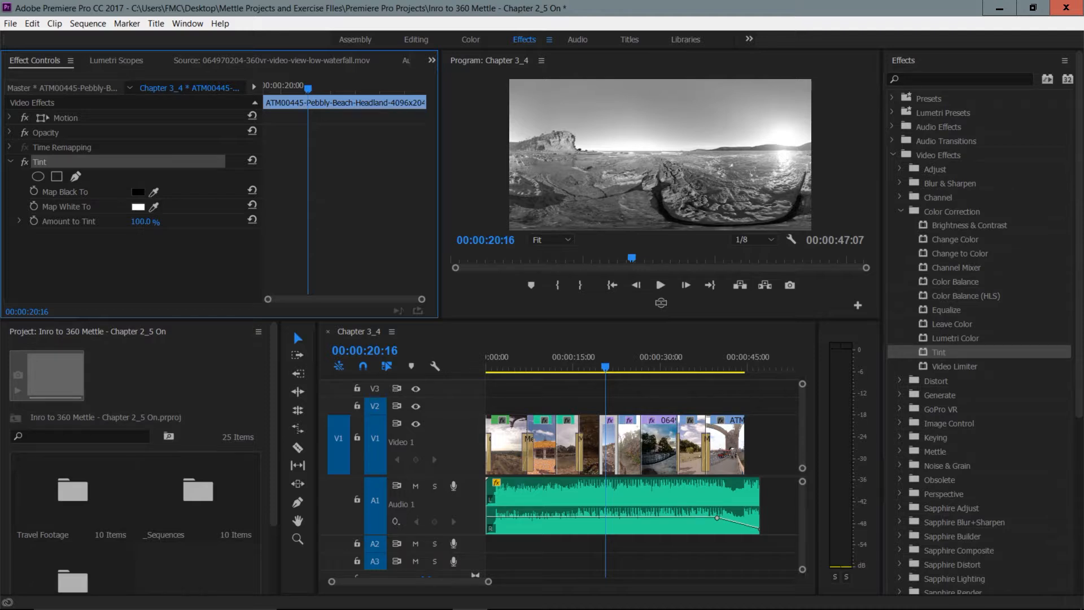
# - Undo the Tint effect on the three clips
pyautogui.click(668, 398)
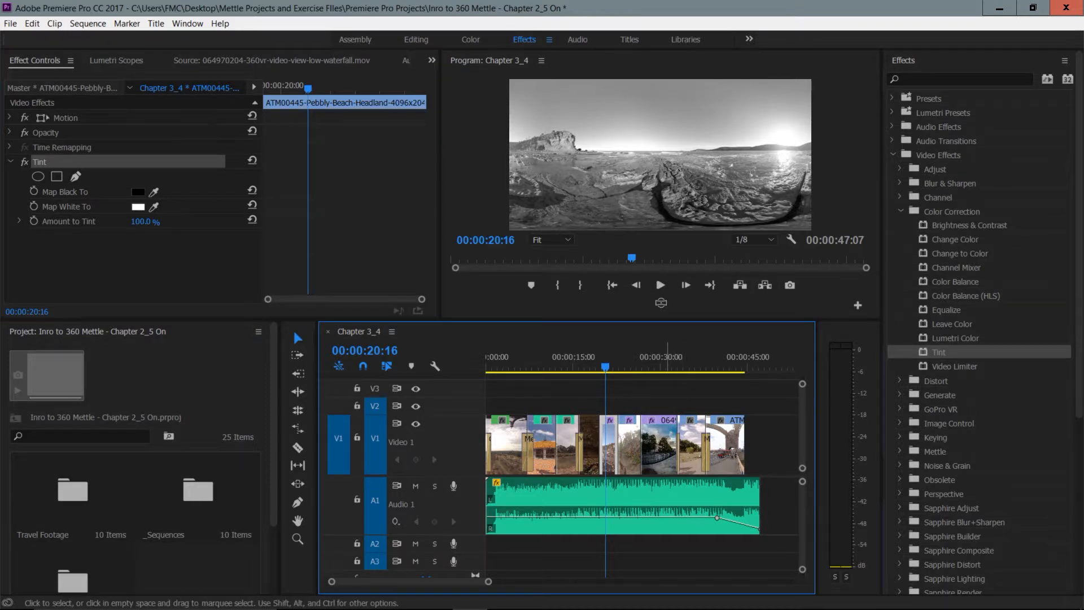
pyautogui.hotkey('ctrl', 'z')
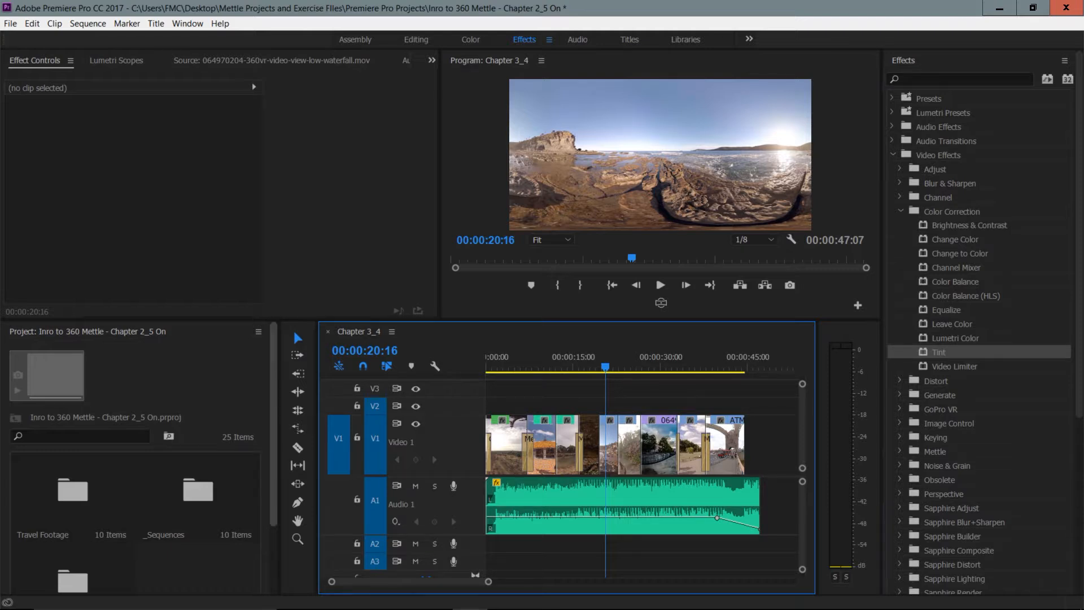
# - Create a new adjustment layer in the project at 4096 x 2048, 30.00 fps, with Square Pixels (1.0)
pyautogui.scroll(-1, 274, 423)
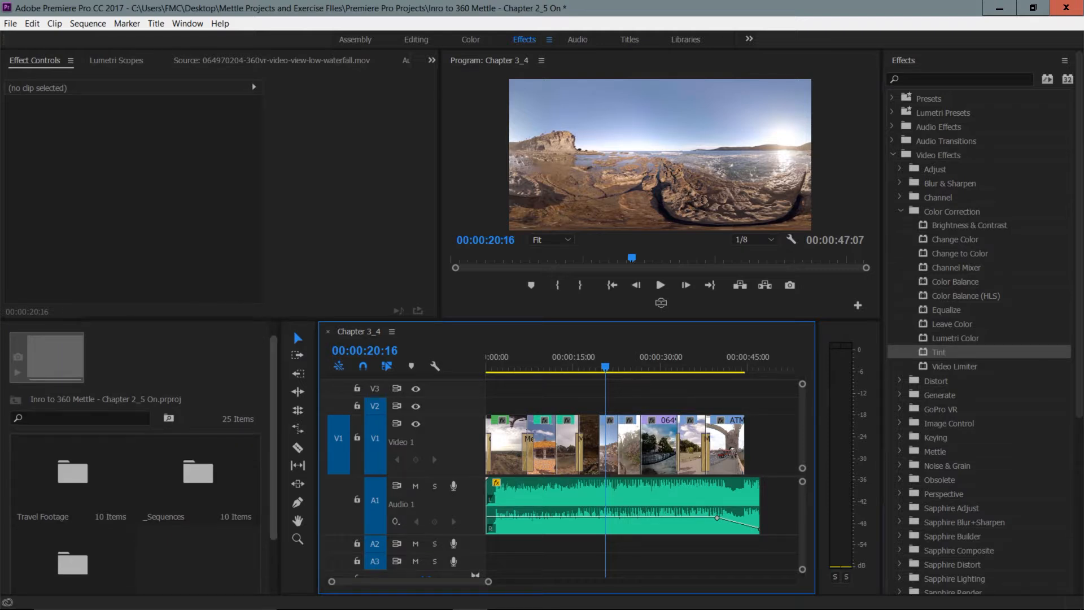
pyautogui.scroll(-4, 274, 424)
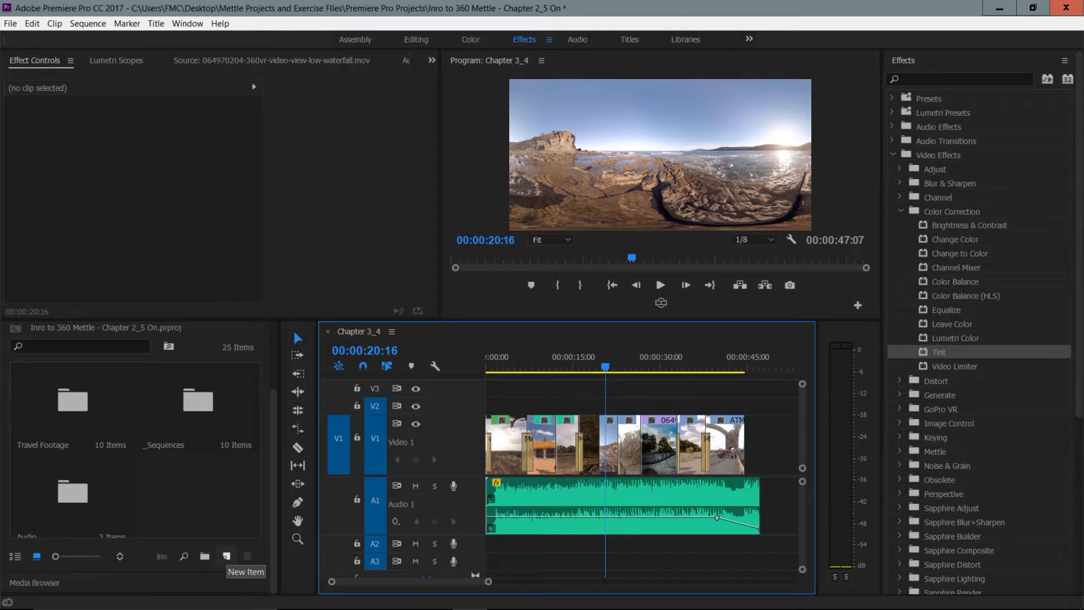
pyautogui.click(226, 556)
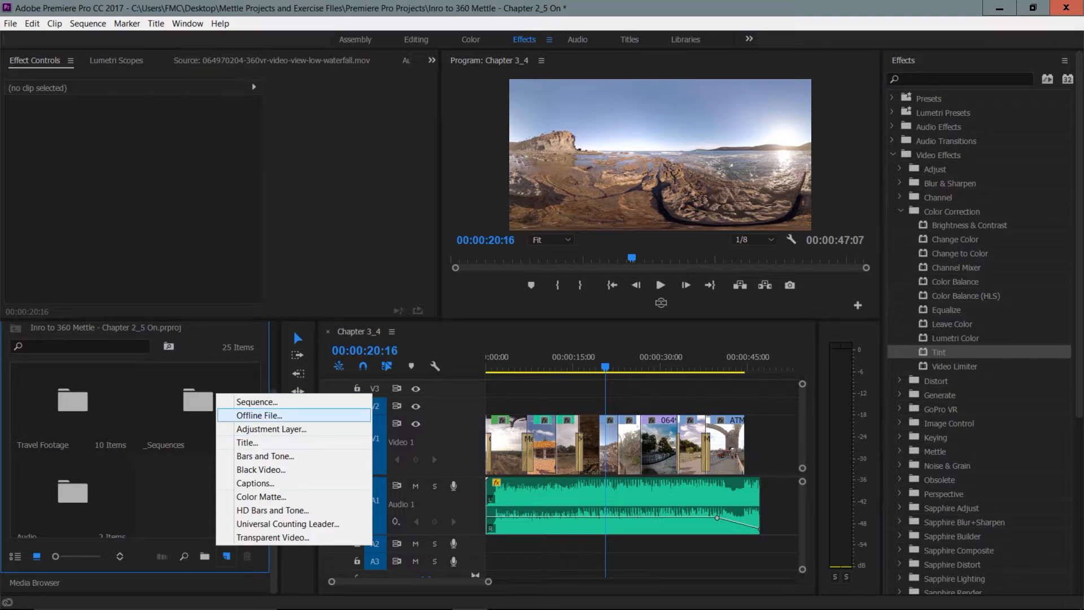
pyautogui.click(271, 429)
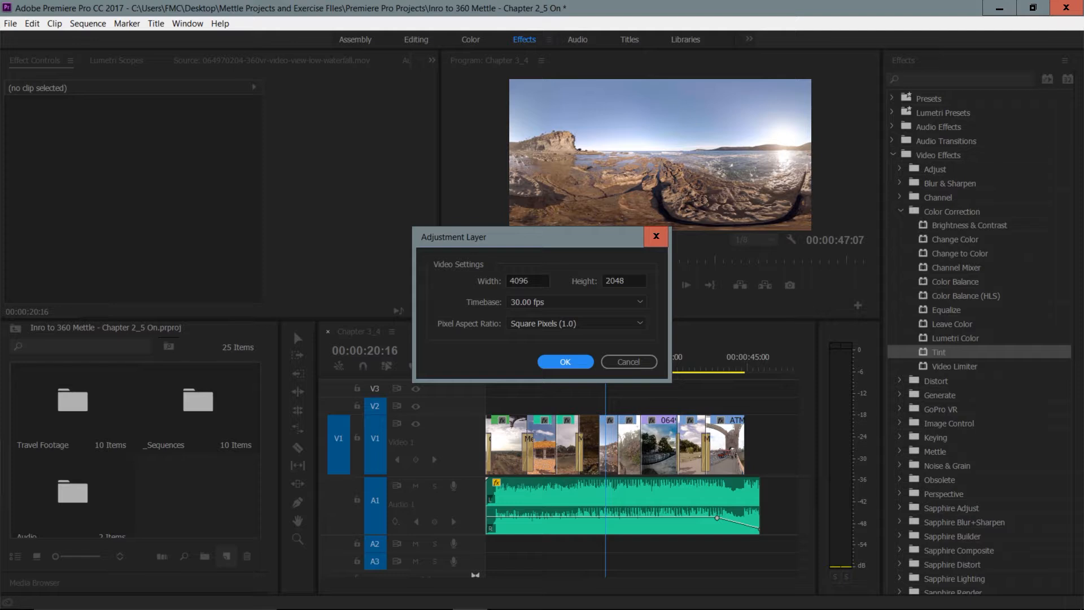
pyautogui.press('Return')
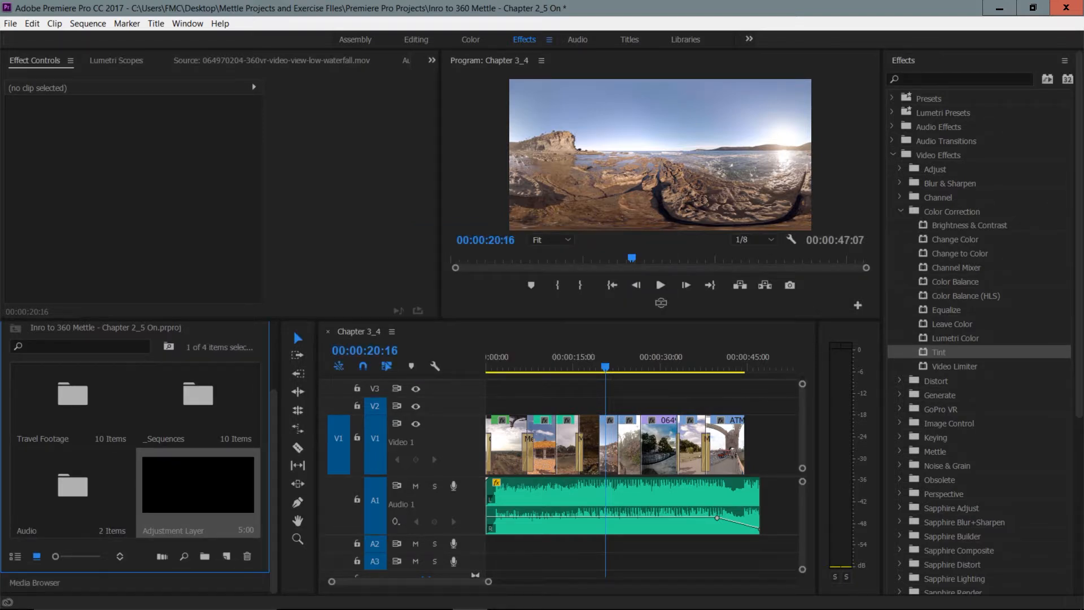
# - Place the adjustment layer at the start of track V2 and extend it to the end of the last video clip
pyautogui.moveTo(198, 485); pyautogui.dragTo(489, 406)
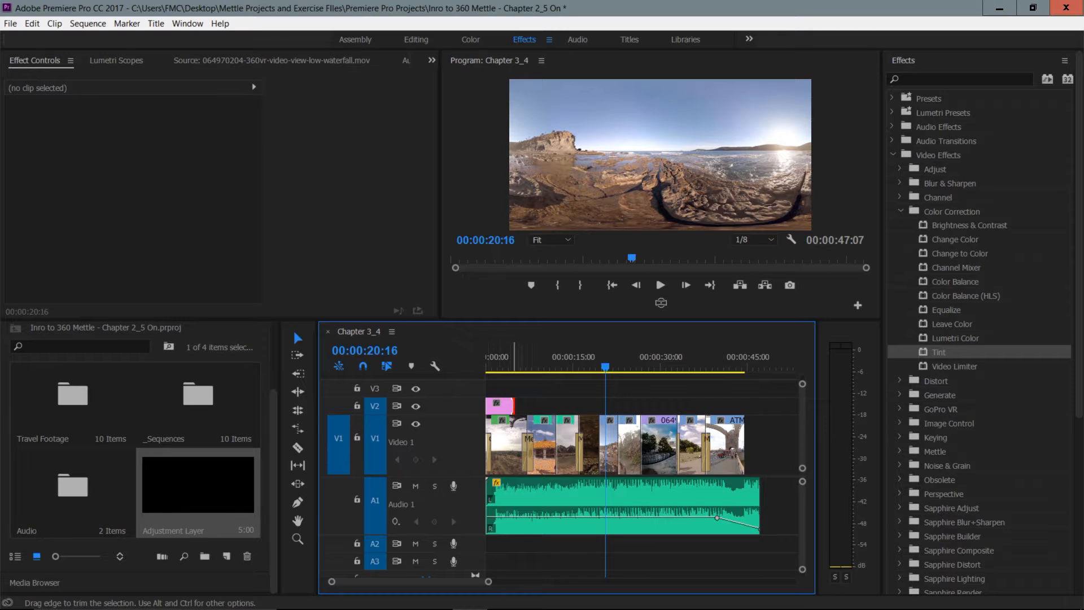
pyautogui.moveTo(514, 406); pyautogui.dragTo(744, 406)
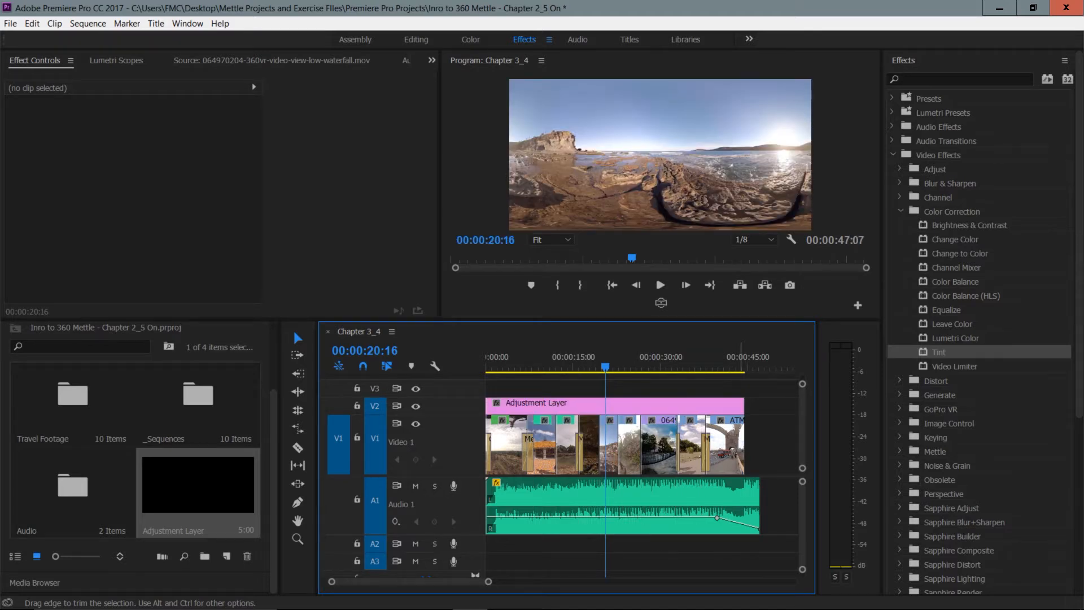
# - Apply the Tint effect to the adjustment layer on V2 and save the project
pyautogui.click(600, 405)
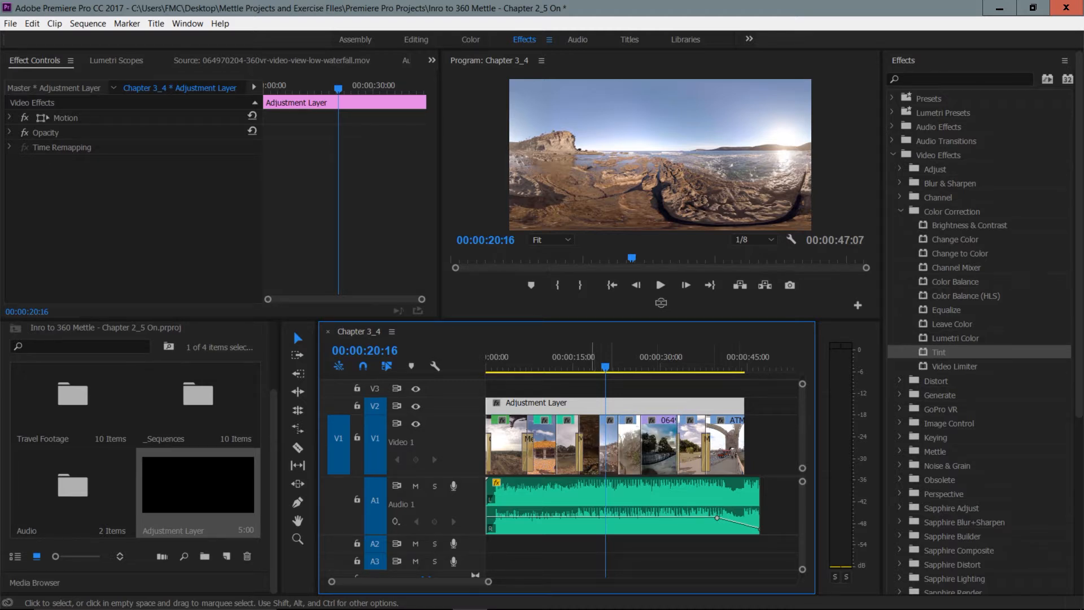
pyautogui.click(938, 353)
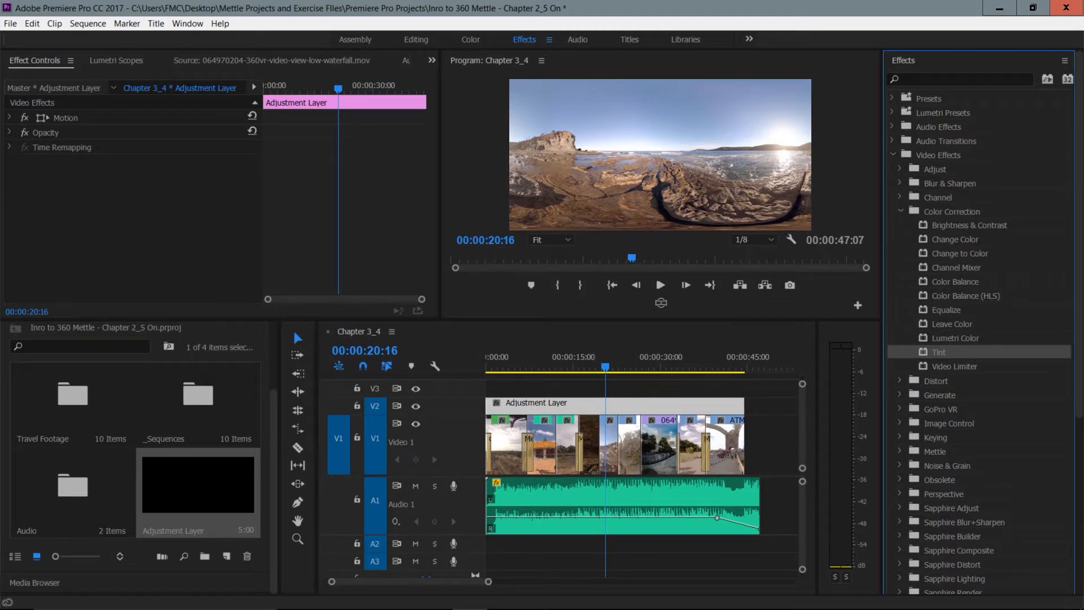
pyautogui.moveTo(938, 352); pyautogui.dragTo(700, 406)
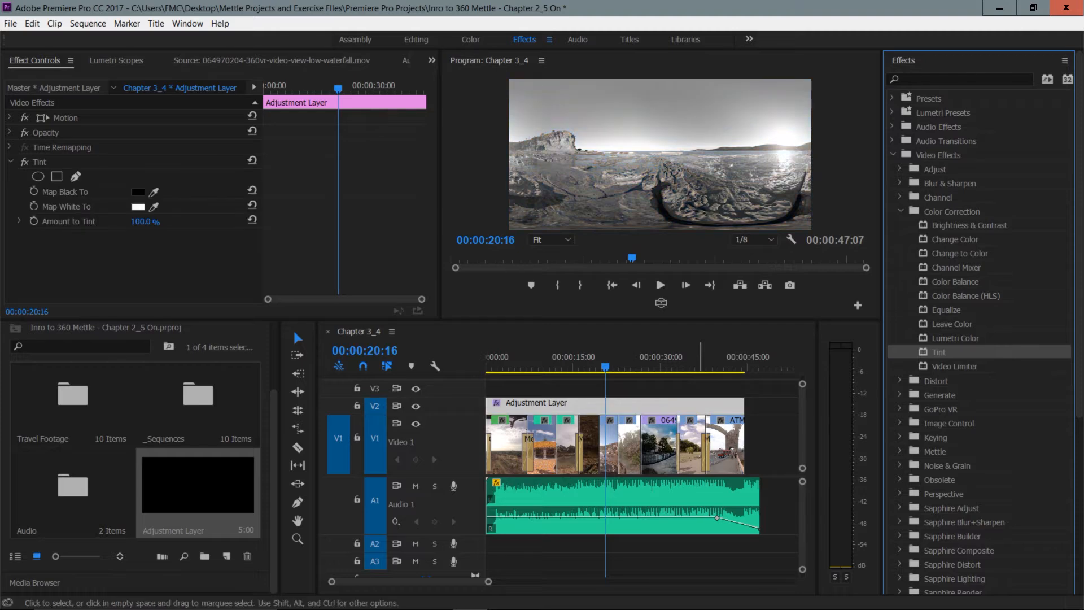
pyautogui.moveTo(606, 367); pyautogui.dragTo(546, 367)
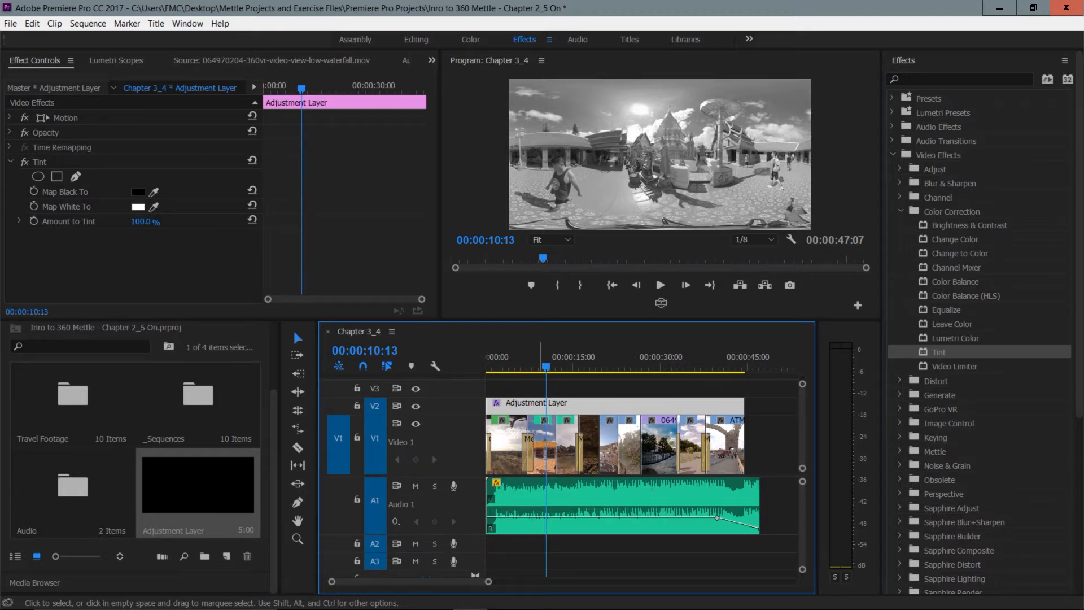
pyautogui.hotkey('ctrl', 's')
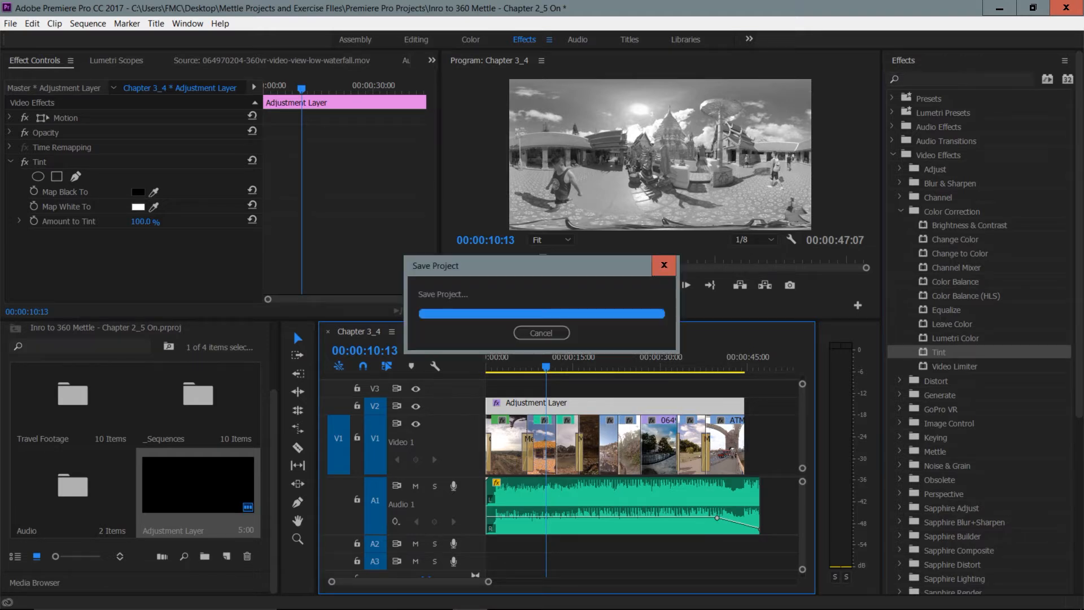
# - Set the adjustment layer's opacity Blend Mode to Multiply
pyautogui.click(11, 132)
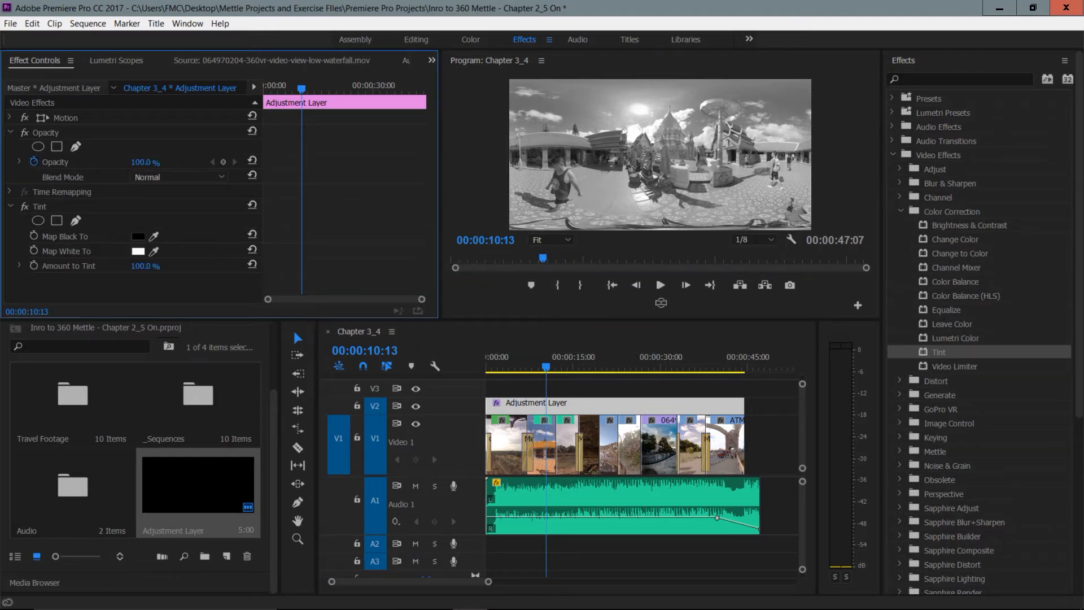
pyautogui.click(176, 177)
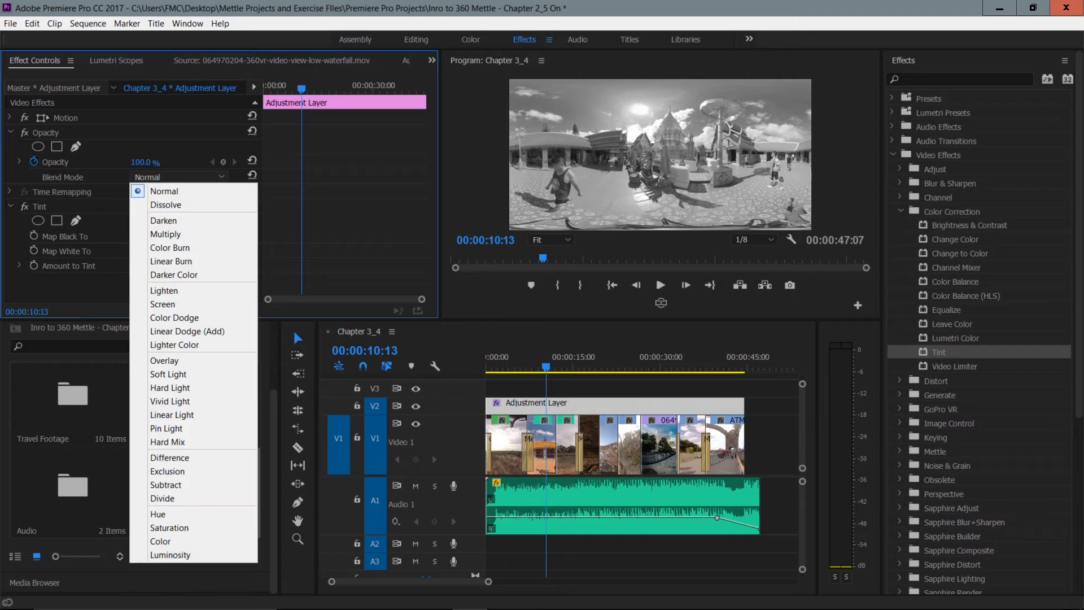
pyautogui.click(167, 234)
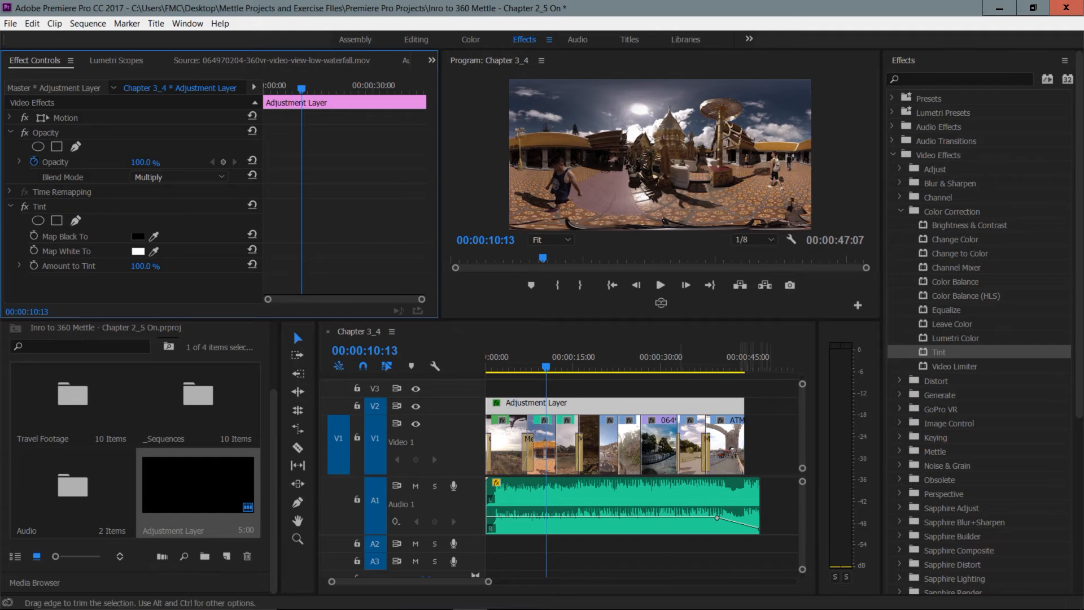
# - Shorten the adjustment layer to end with the rocky beach clip, and compare frames under and beyond the layer at 00:00:12:08 and 00:00:25:19
pyautogui.moveTo(744, 403); pyautogui.dragTo(618, 403)
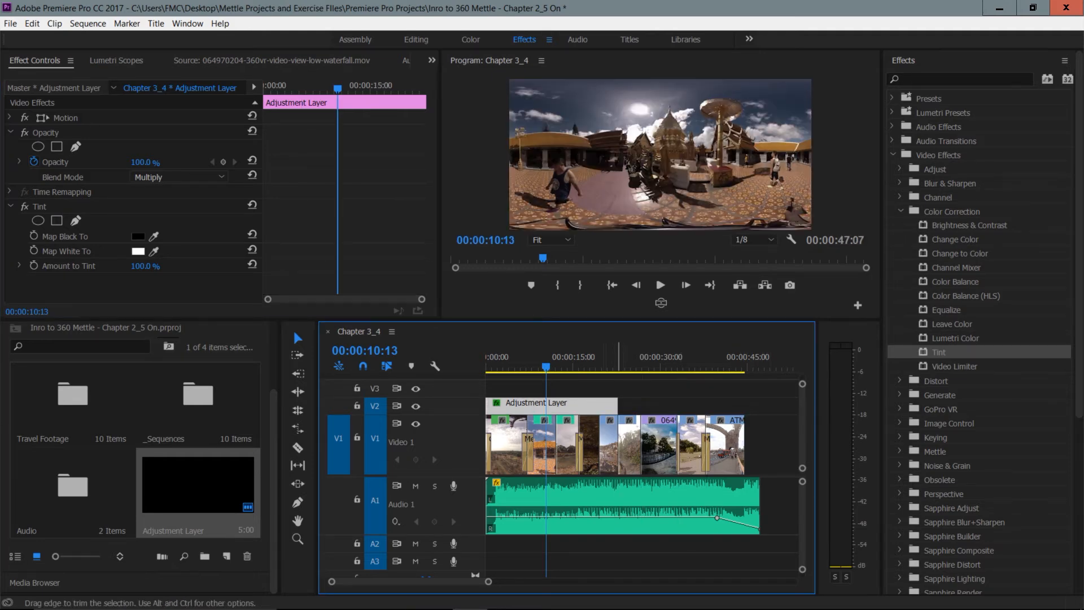
pyautogui.moveTo(546, 366)
pyautogui.mouseDown()
pyautogui.moveTo(605, 366)
pyautogui.moveTo(557, 366)
pyautogui.mouseUp()
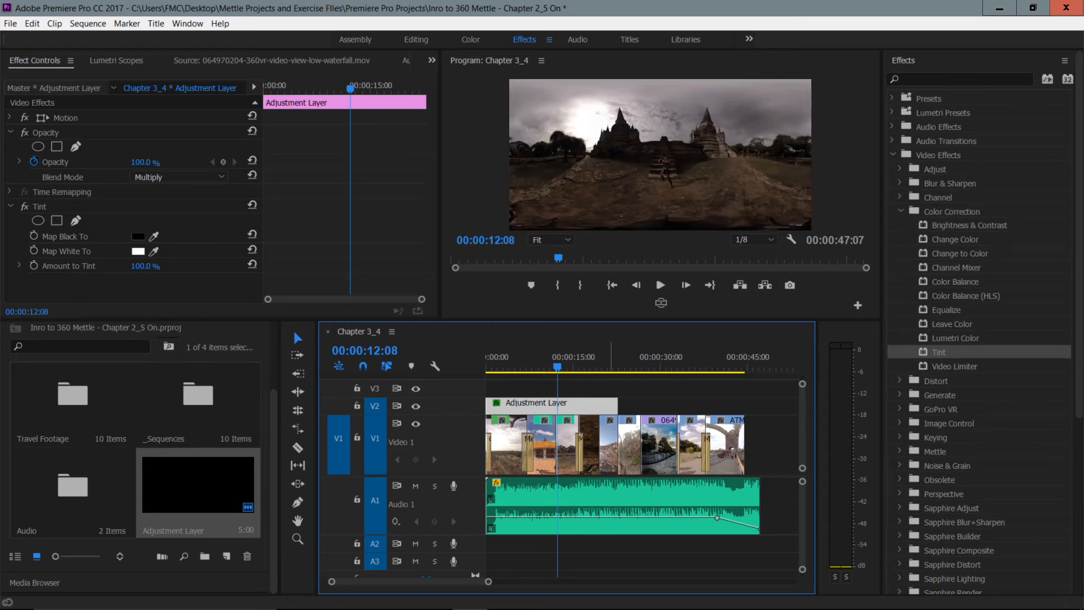
pyautogui.click(635, 366)
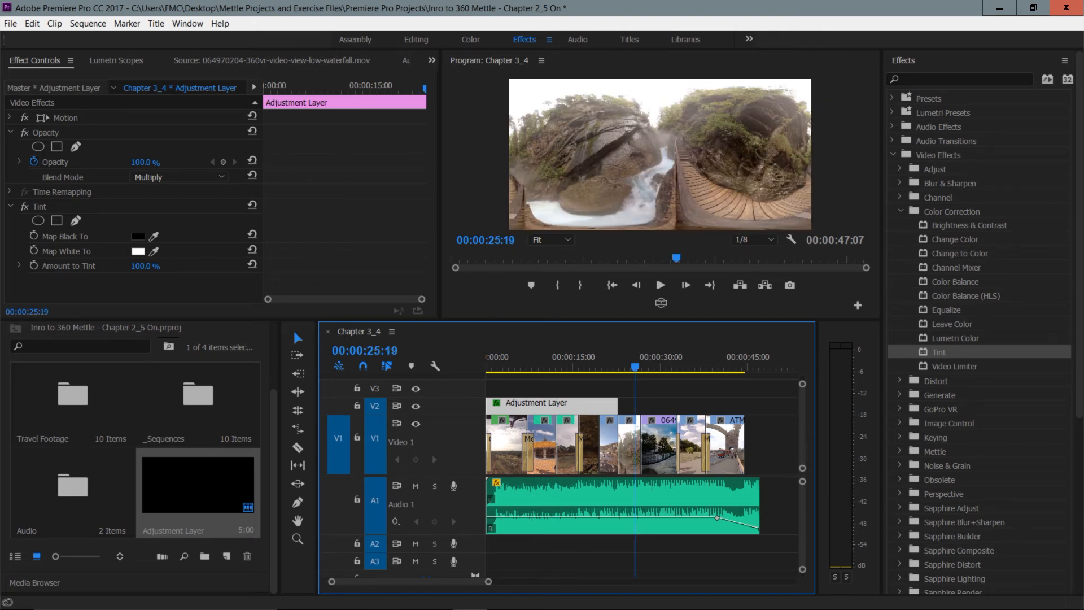